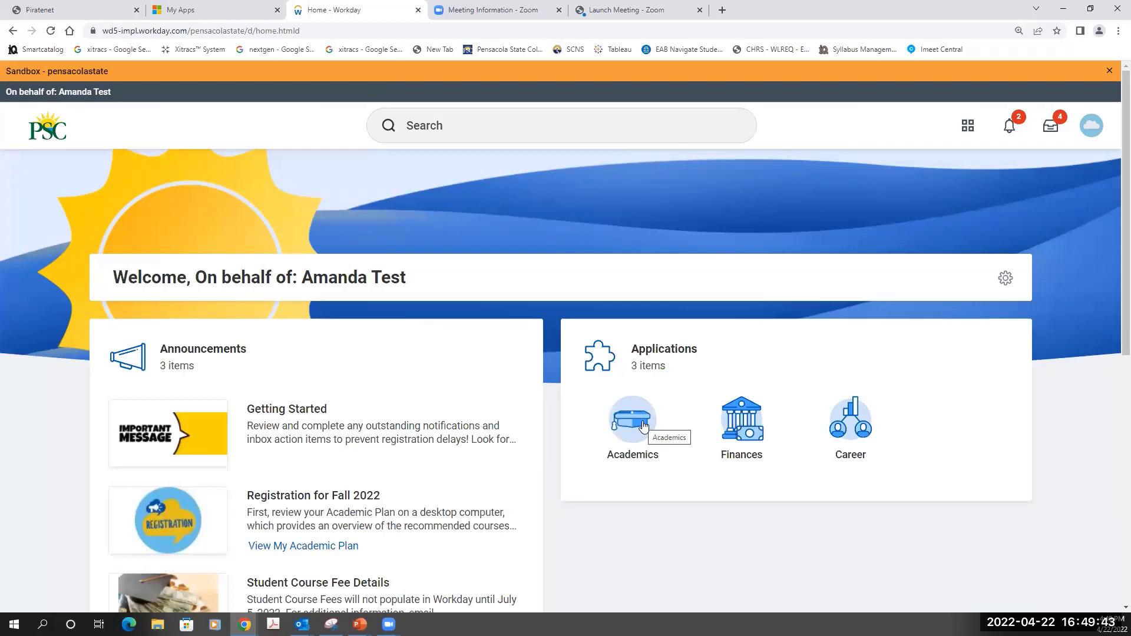
Open Academics and choose Find Course Sections under Planning & Registration
{"action": "left_click", "coordinate": [644, 425]}
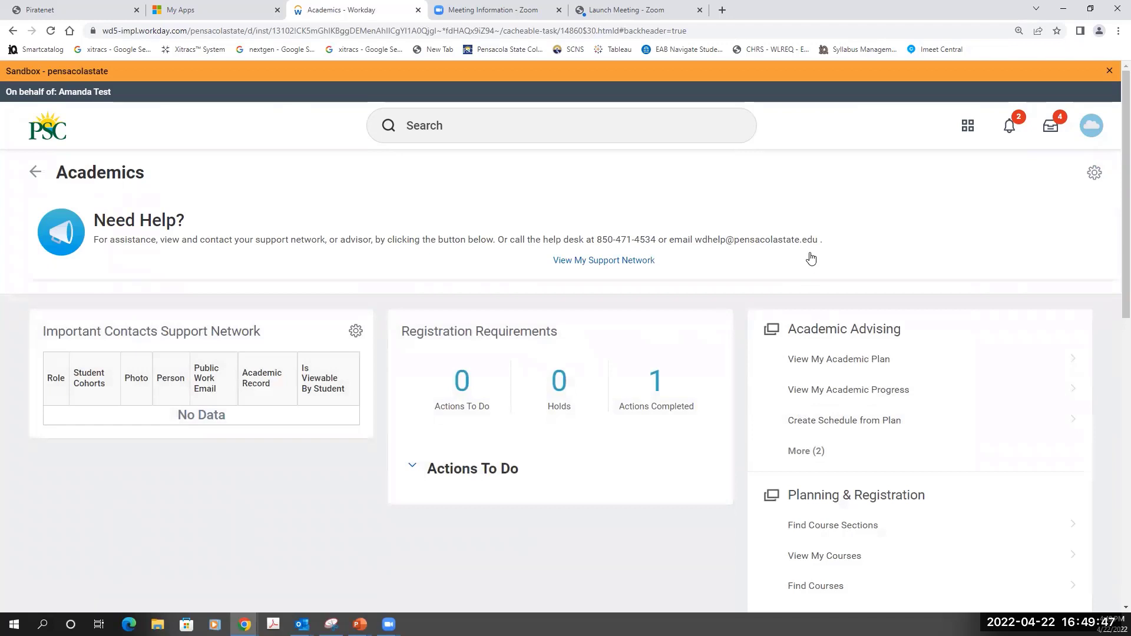
{"action": "scroll", "coordinate": [810, 258], "scroll_direction": "down", "scroll_amount": 1}
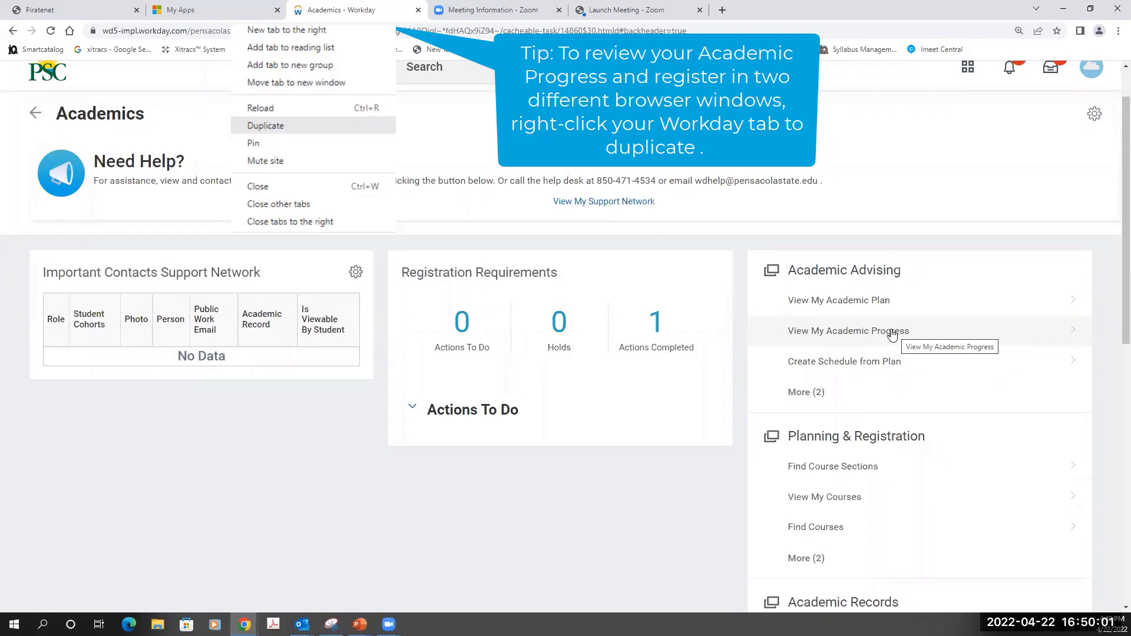
{"action": "scroll", "coordinate": [892, 334], "scroll_direction": "down", "scroll_amount": 1}
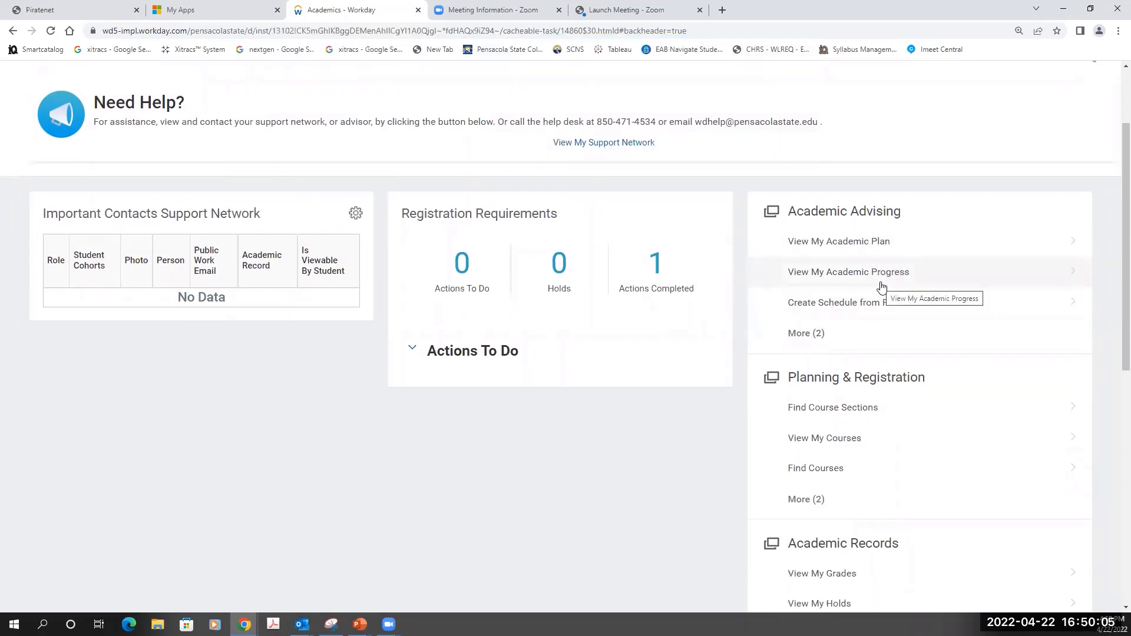
{"action": "scroll", "coordinate": [882, 287], "scroll_direction": "down", "scroll_amount": 1}
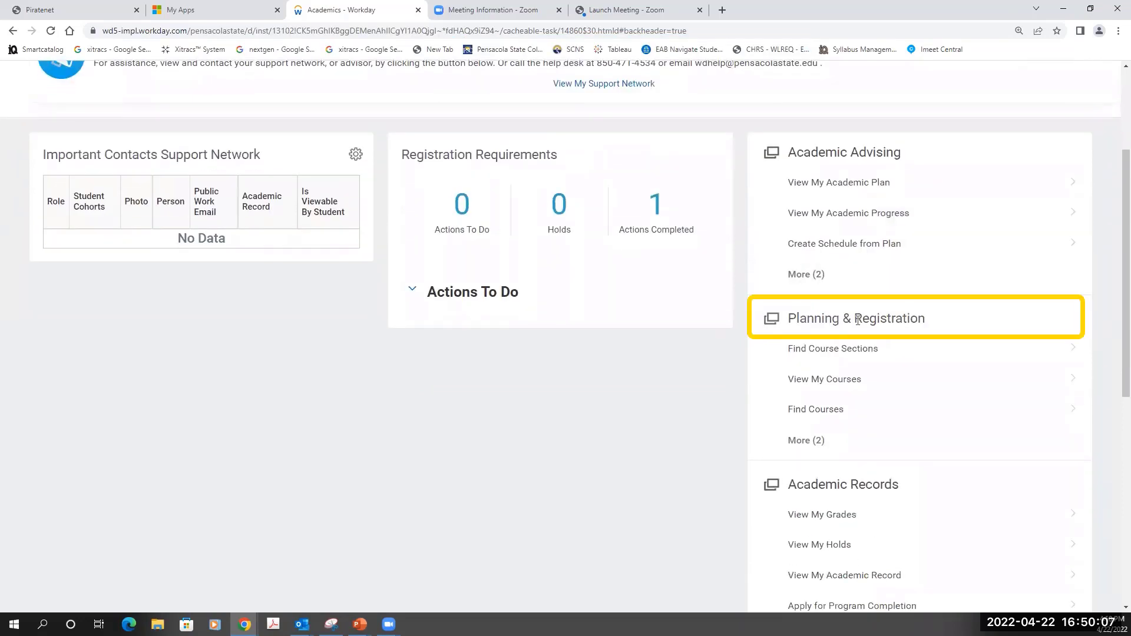
{"action": "left_click", "coordinate": [847, 353]}
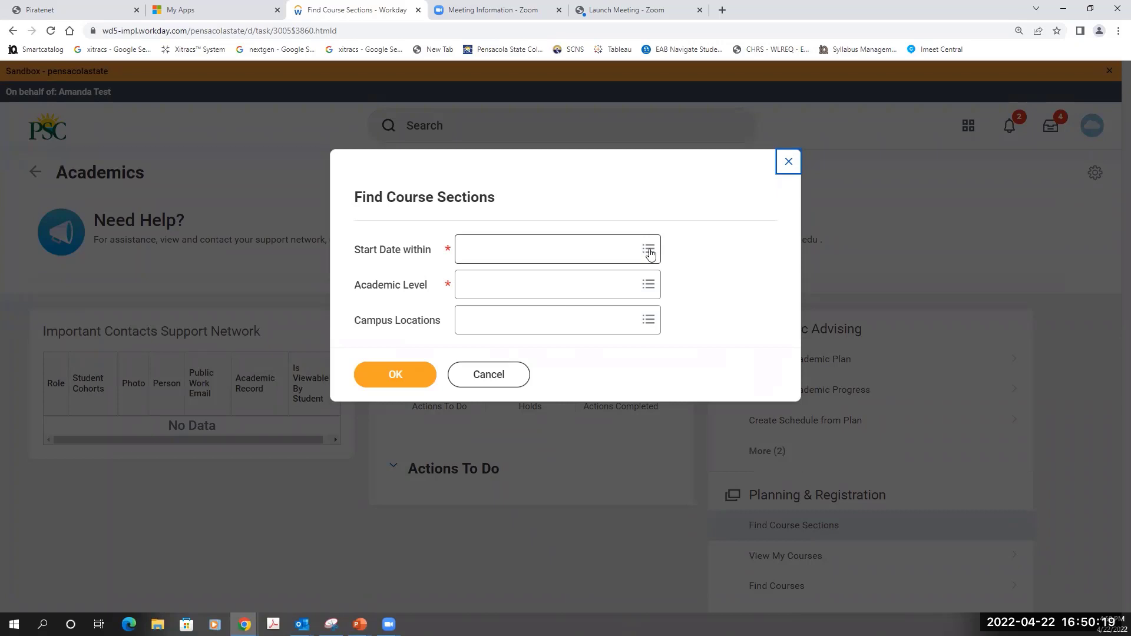
Search for Undergraduate course sections with a start date in Fall 2022 Session A
{"action": "left_click", "coordinate": [649, 254]}
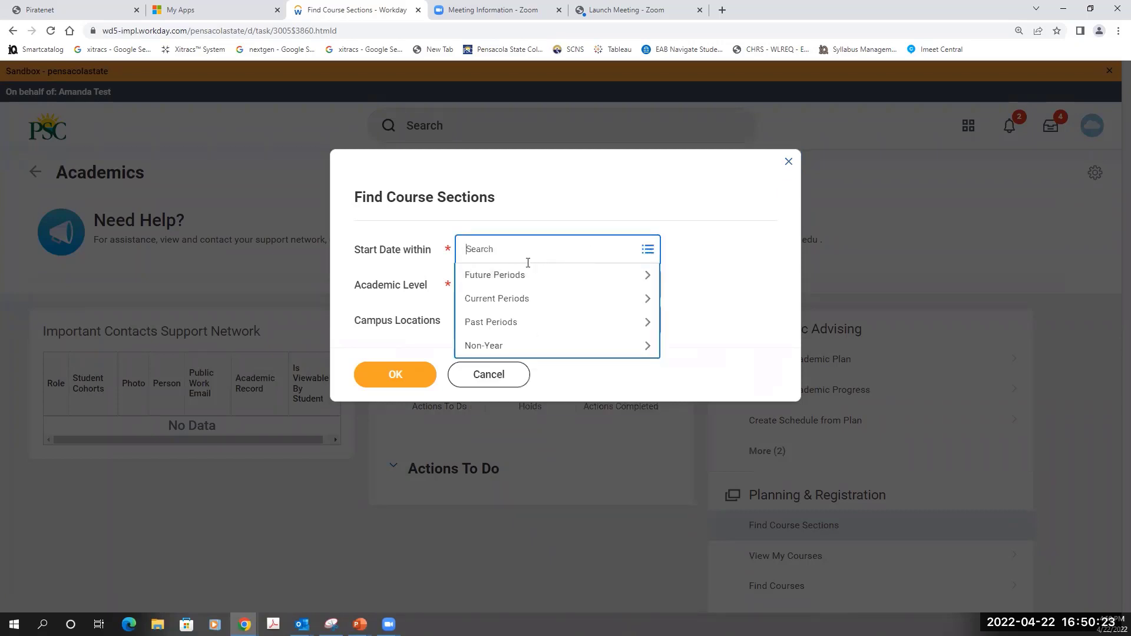
{"action": "left_click", "coordinate": [515, 283]}
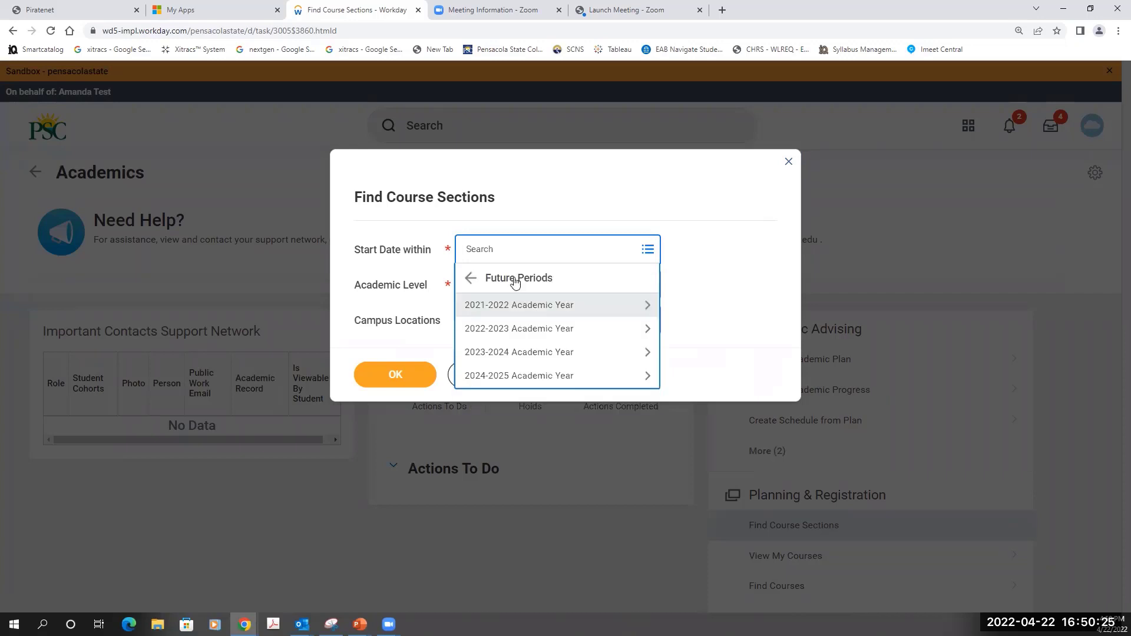
{"action": "left_click", "coordinate": [500, 334]}
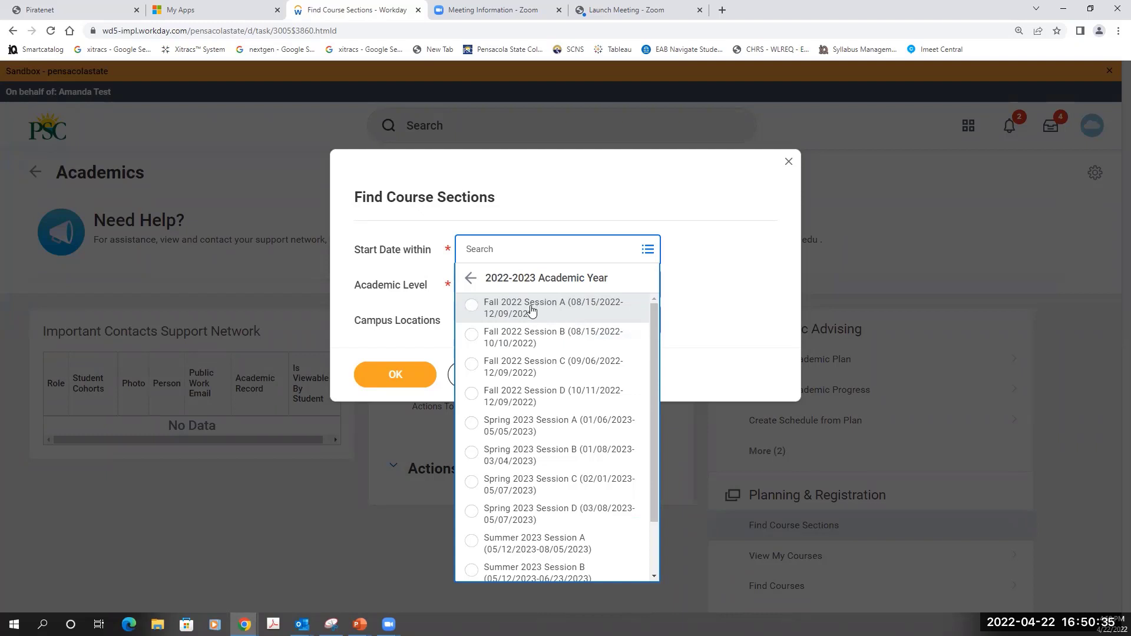
{"action": "left_click", "coordinate": [473, 306]}
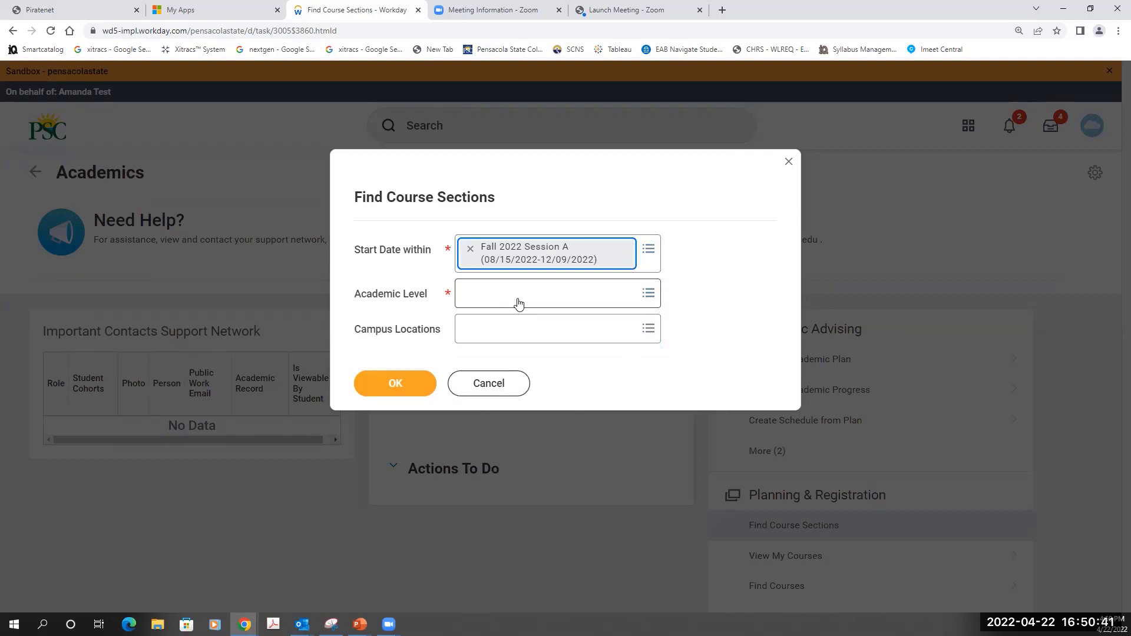
{"action": "left_click", "coordinate": [518, 303]}
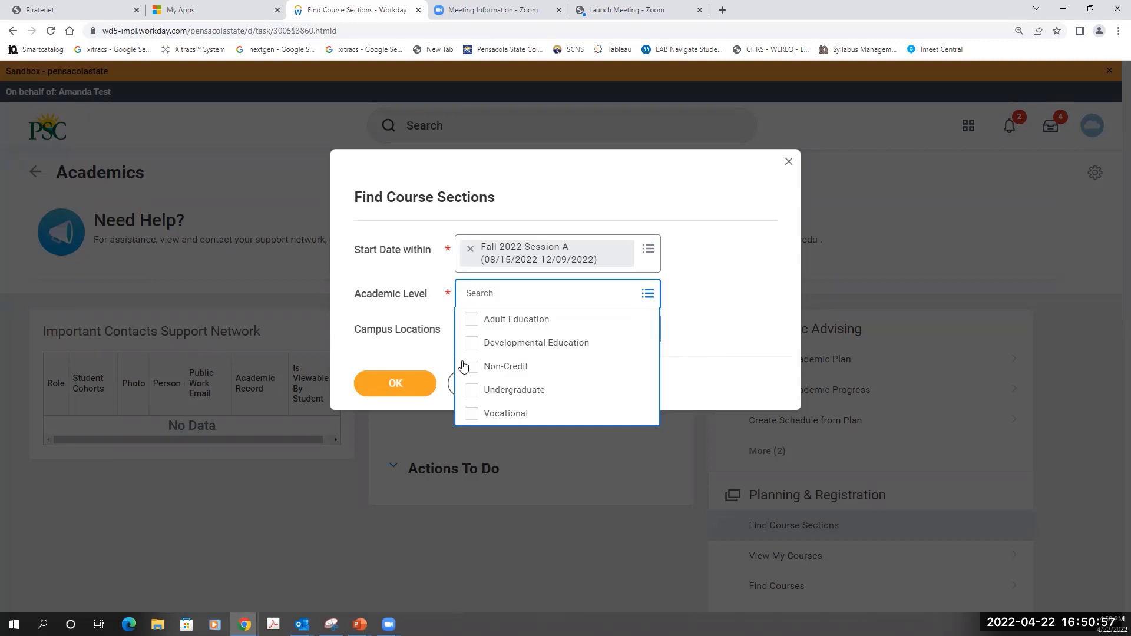
{"action": "left_click", "coordinate": [471, 391]}
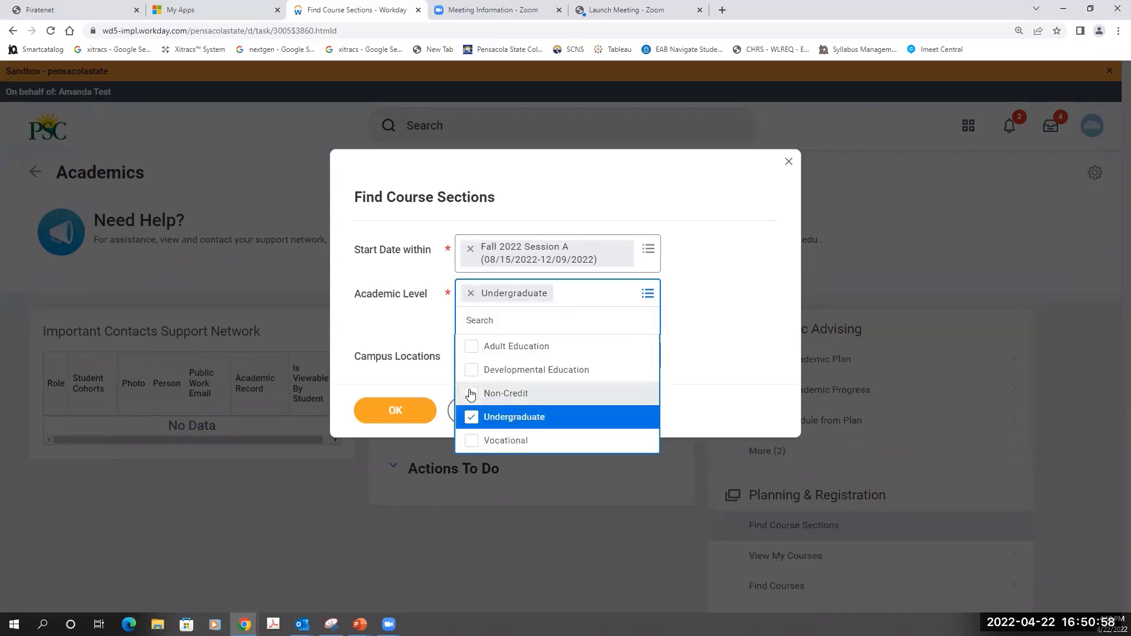
{"action": "left_click", "coordinate": [700, 380]}
{"action": "left_click", "coordinate": [394, 385]}
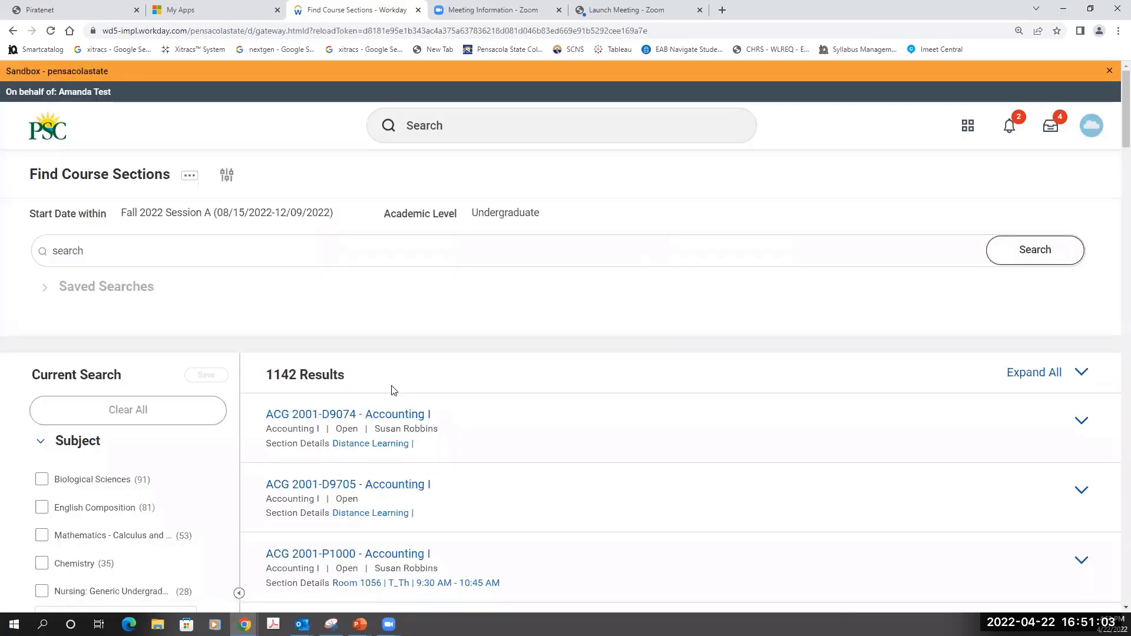
Search the results for 'enc 1102' and review the 26 English Composition II sections
{"action": "left_click", "coordinate": [92, 243]}
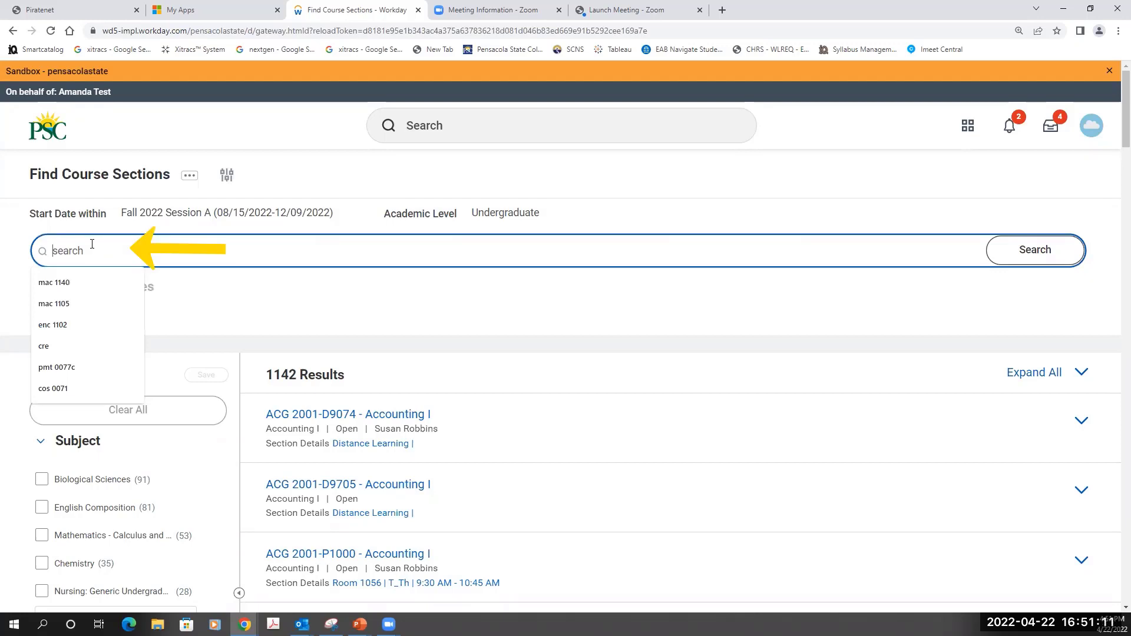
{"action": "type", "text": "enc "}
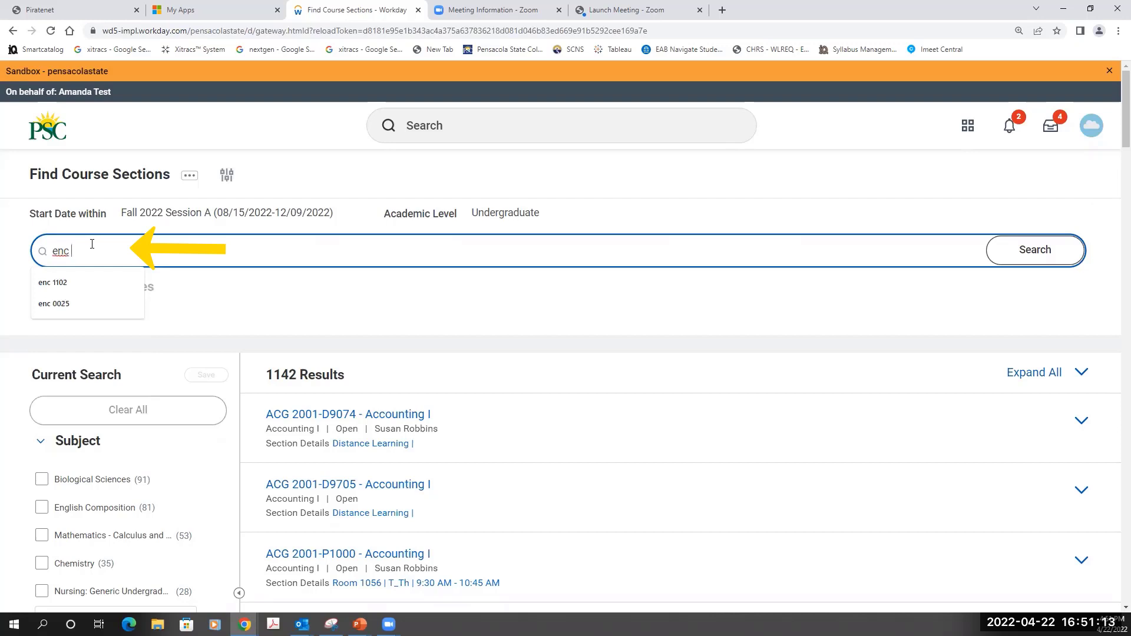
{"action": "type", "text": "1102"}
{"action": "key", "text": "Return"}
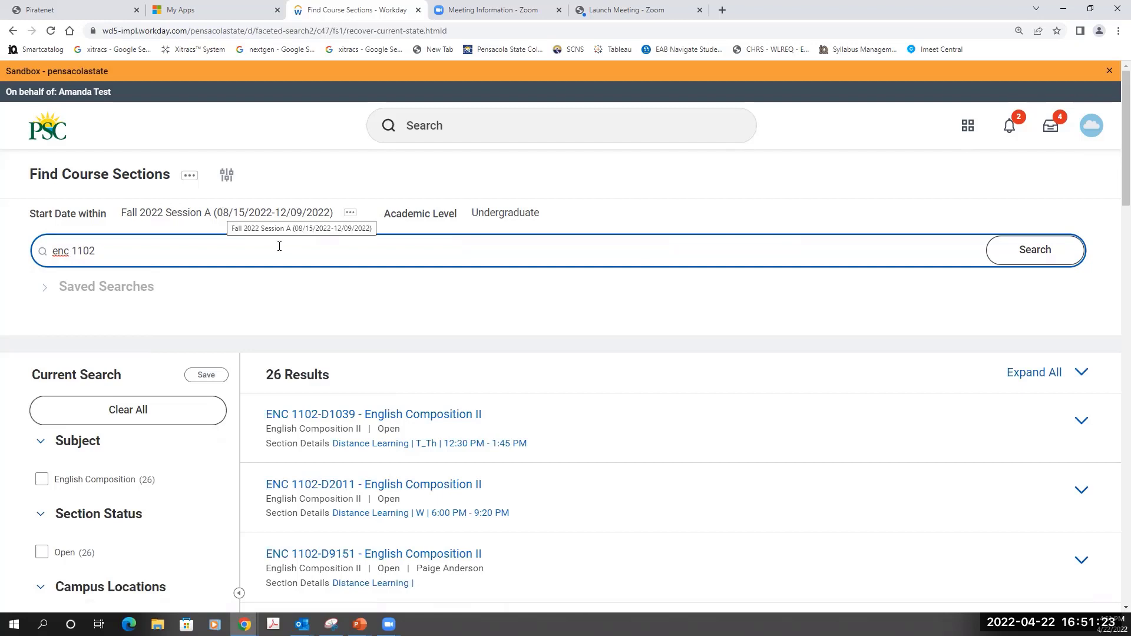
{"action": "scroll", "coordinate": [465, 324], "scroll_direction": "down", "scroll_amount": 2}
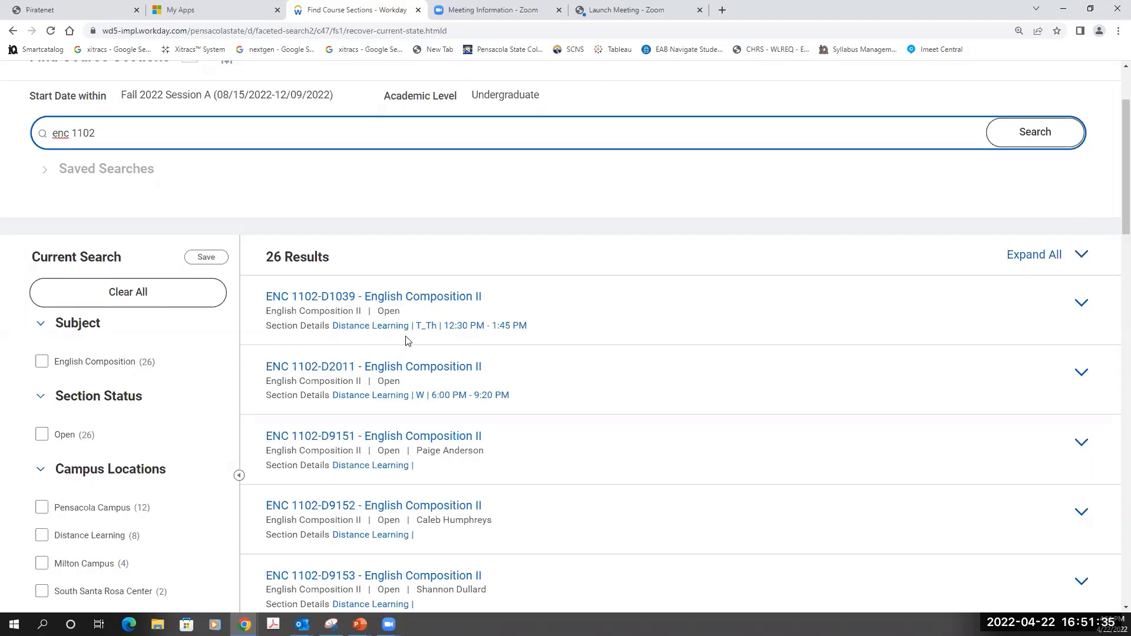
{"action": "scroll", "coordinate": [157, 358], "scroll_direction": "down", "scroll_amount": 1}
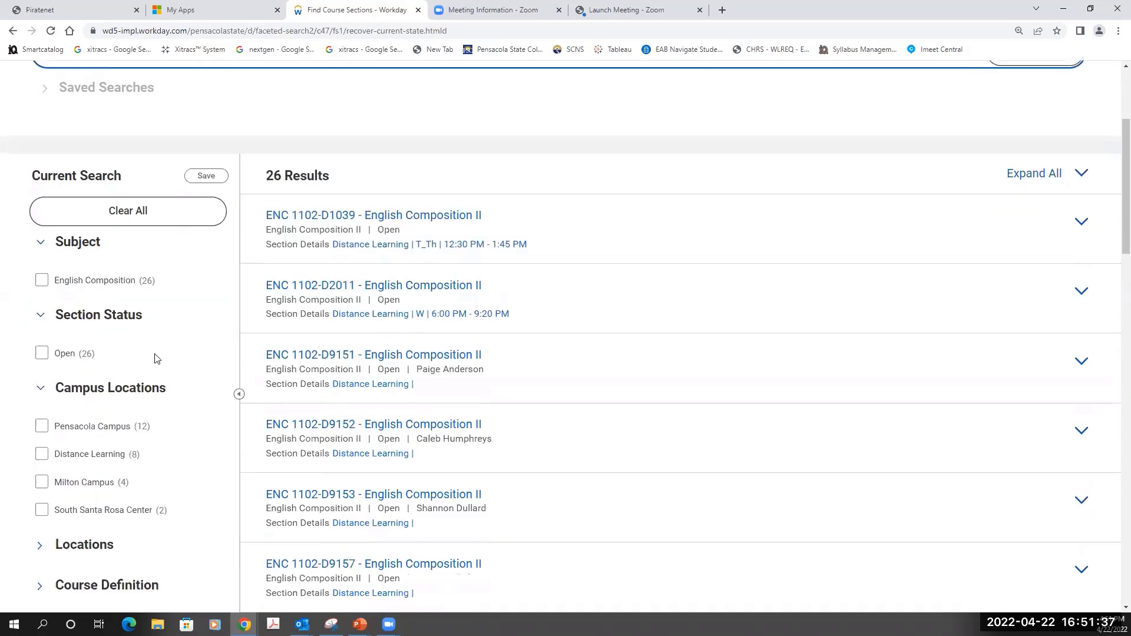
{"action": "scroll", "coordinate": [157, 358], "scroll_direction": "down", "scroll_amount": 1}
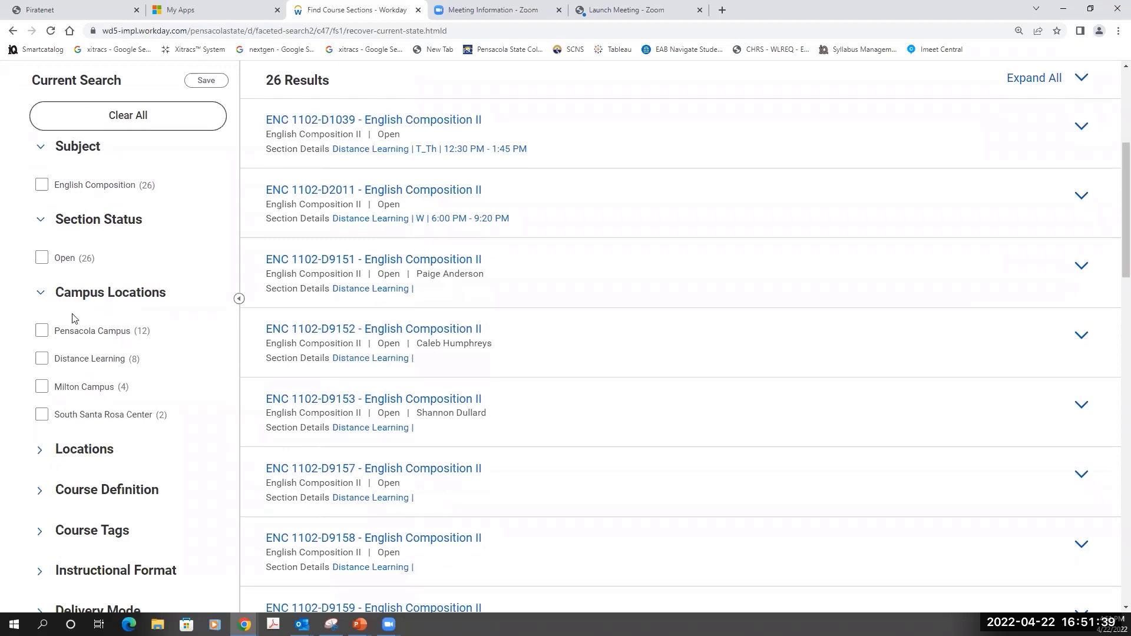
Filter the sections to Pensacola Campus, M_W meeting days, and the M_W 9:30 AM - 10:45 AM pattern
{"action": "left_click", "coordinate": [41, 331]}
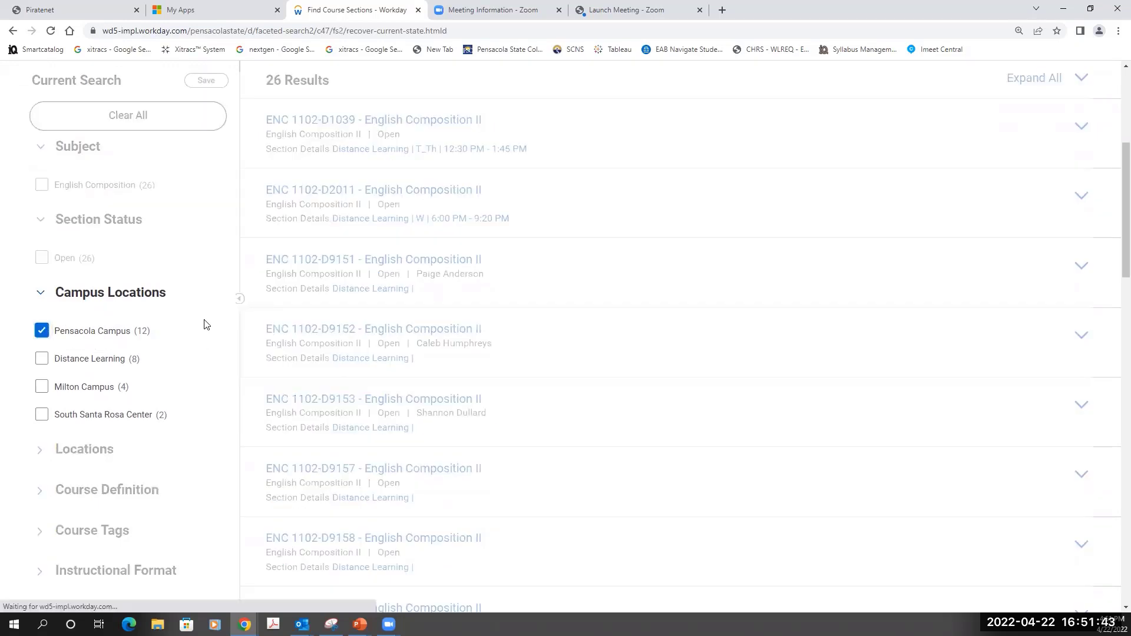
{"action": "scroll", "coordinate": [205, 324], "scroll_direction": "down", "scroll_amount": 4}
{"action": "scroll", "coordinate": [203, 326], "scroll_direction": "down", "scroll_amount": 2}
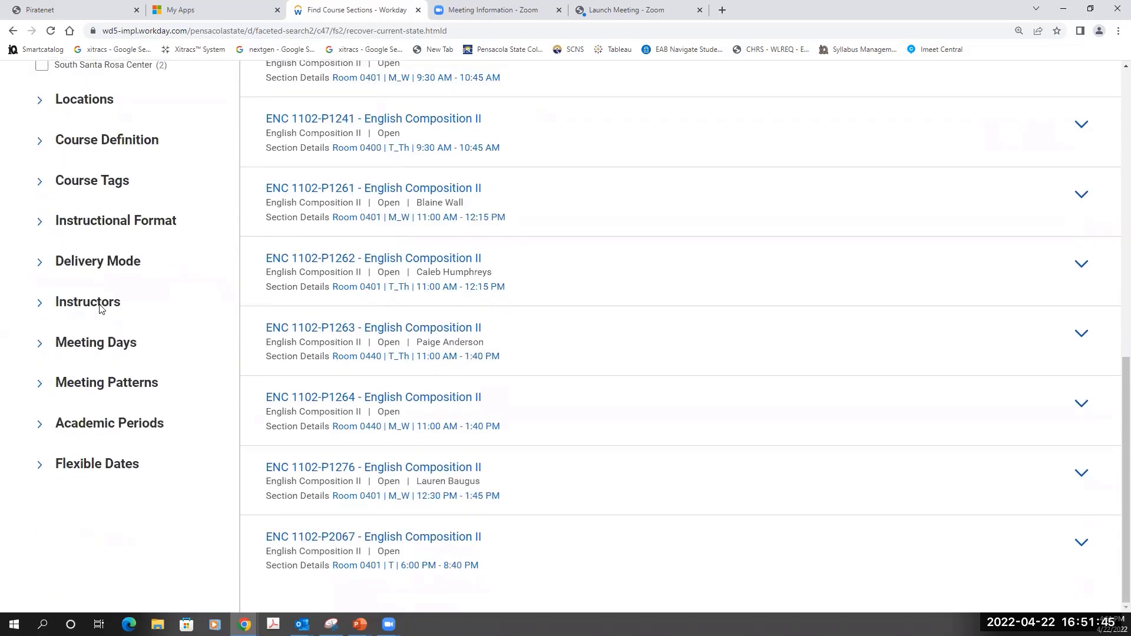
{"action": "left_click", "coordinate": [40, 345]}
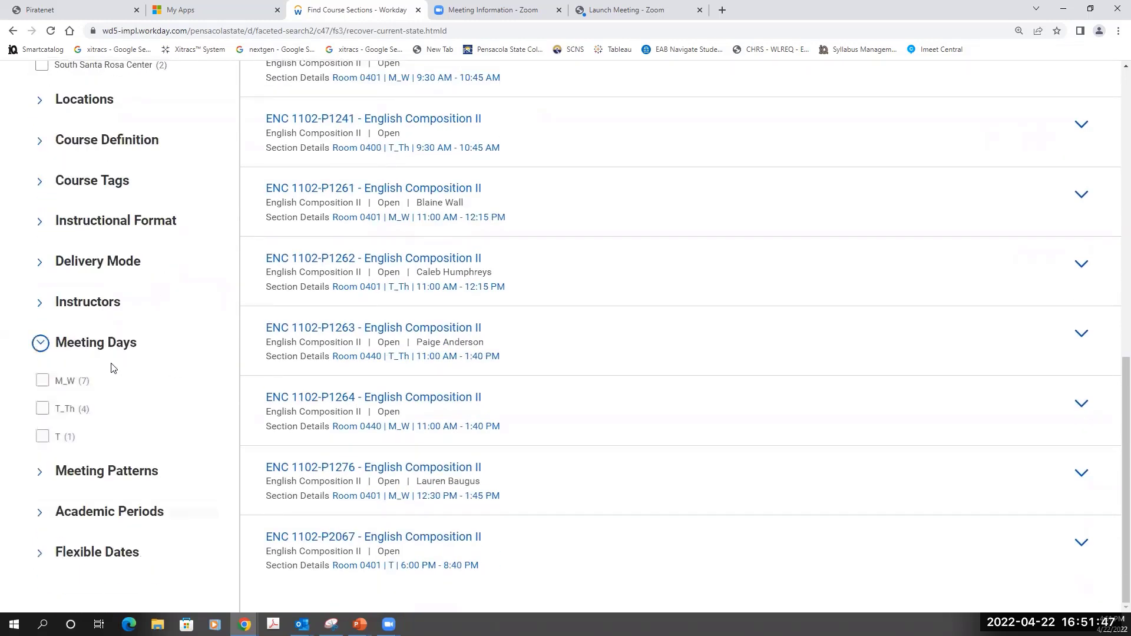
{"action": "left_click", "coordinate": [42, 380]}
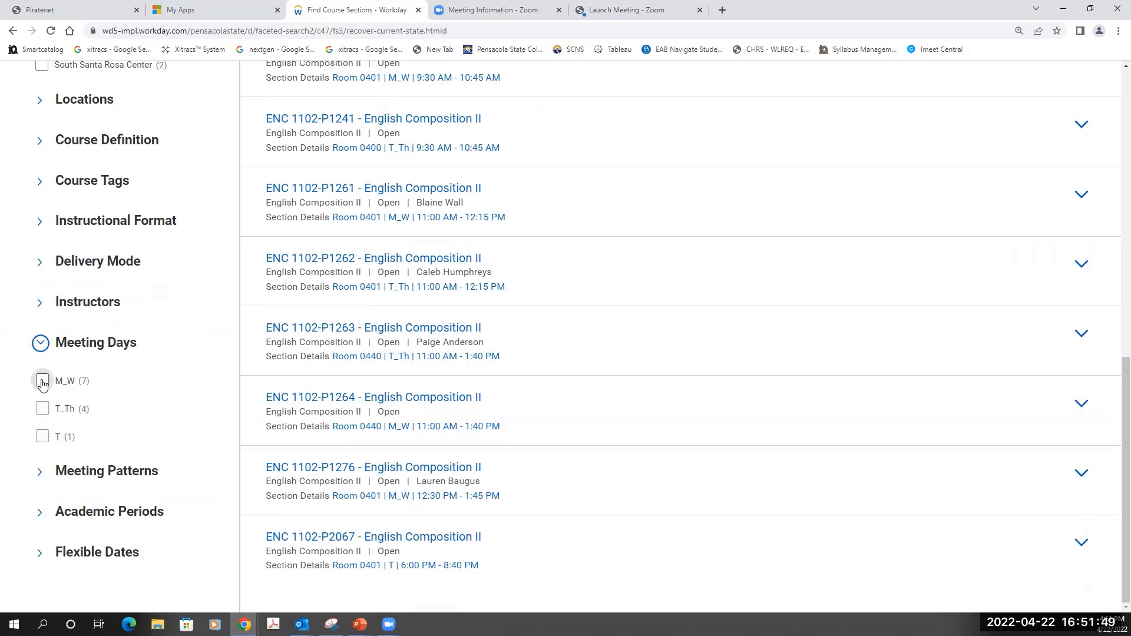
{"action": "left_click", "coordinate": [38, 479]}
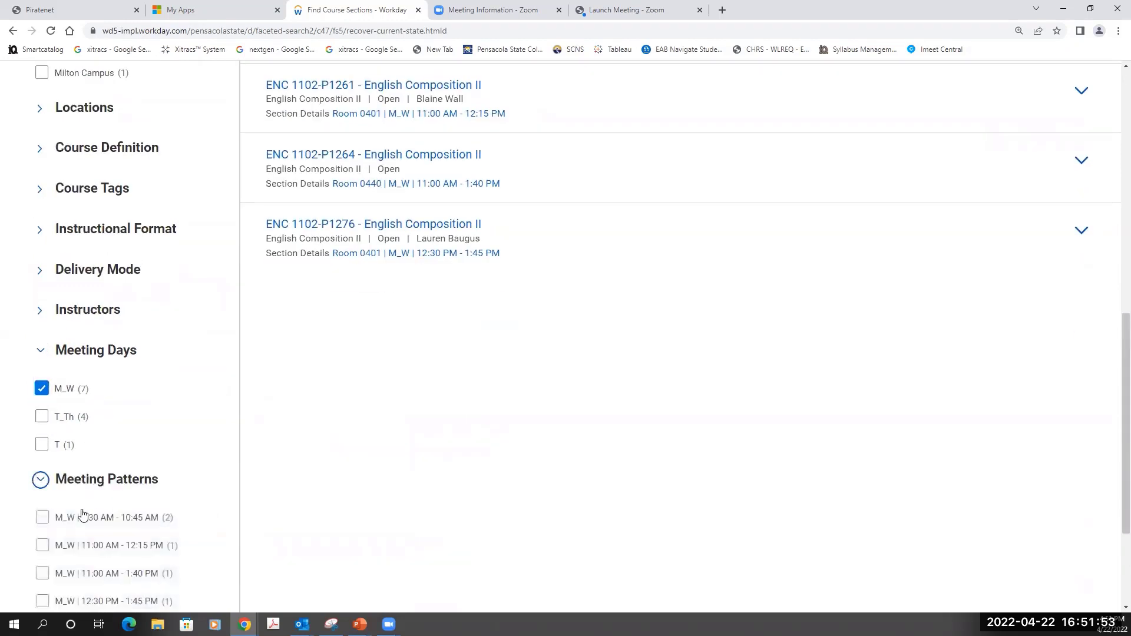
{"action": "left_click", "coordinate": [42, 517]}
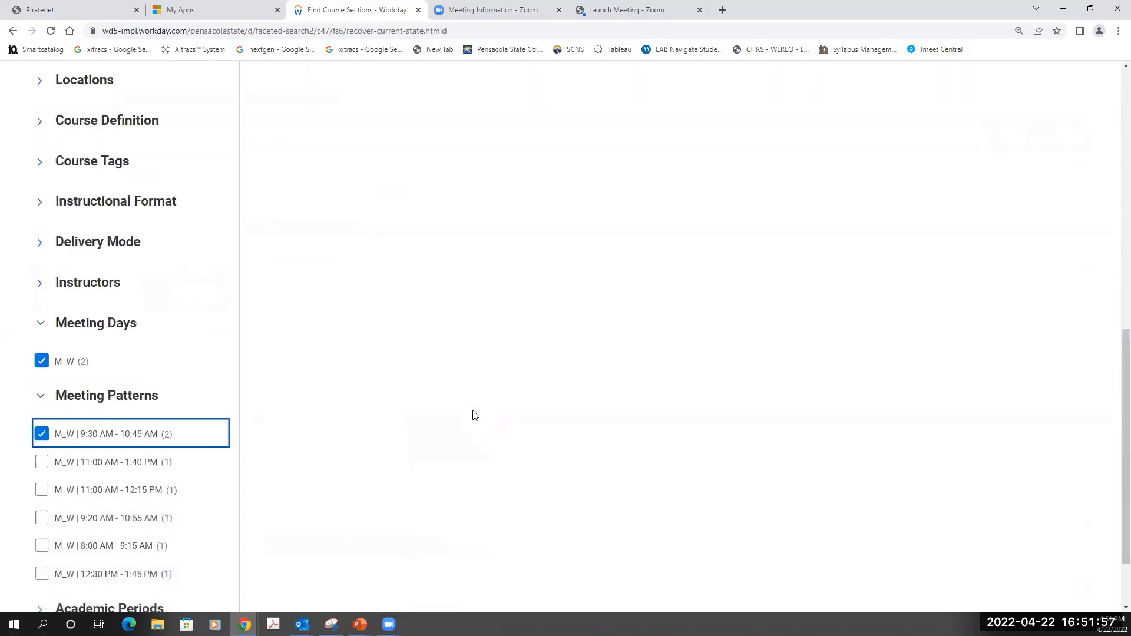
{"action": "scroll", "coordinate": [482, 439], "scroll_direction": "up", "scroll_amount": 7}
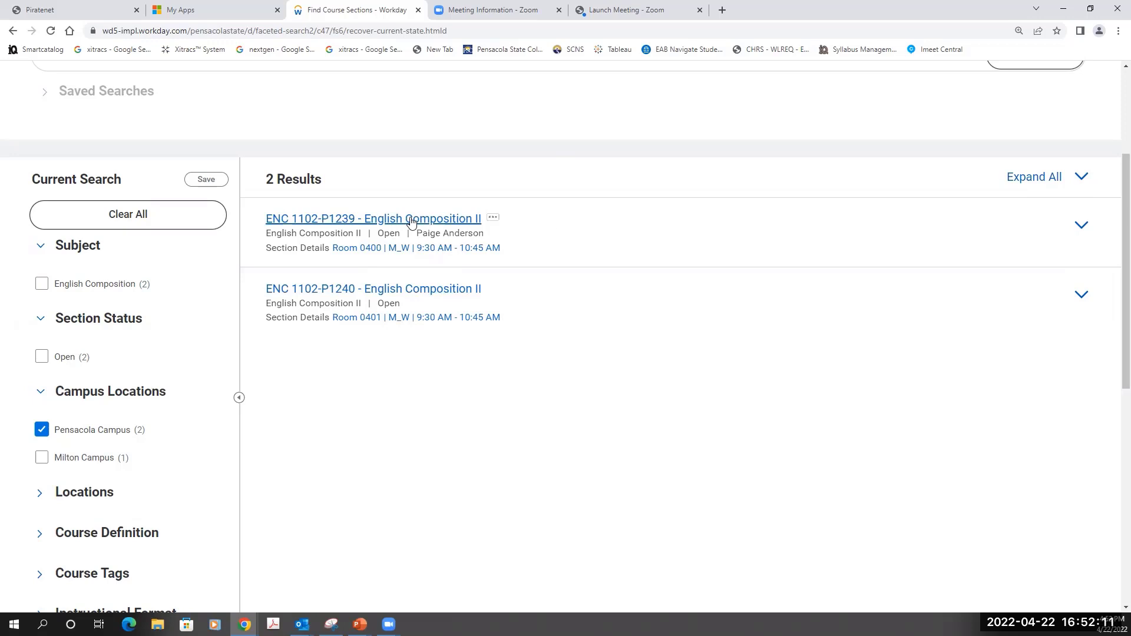
Open section ENC 1102-P1239 and begin registering for it
{"action": "left_click", "coordinate": [411, 222]}
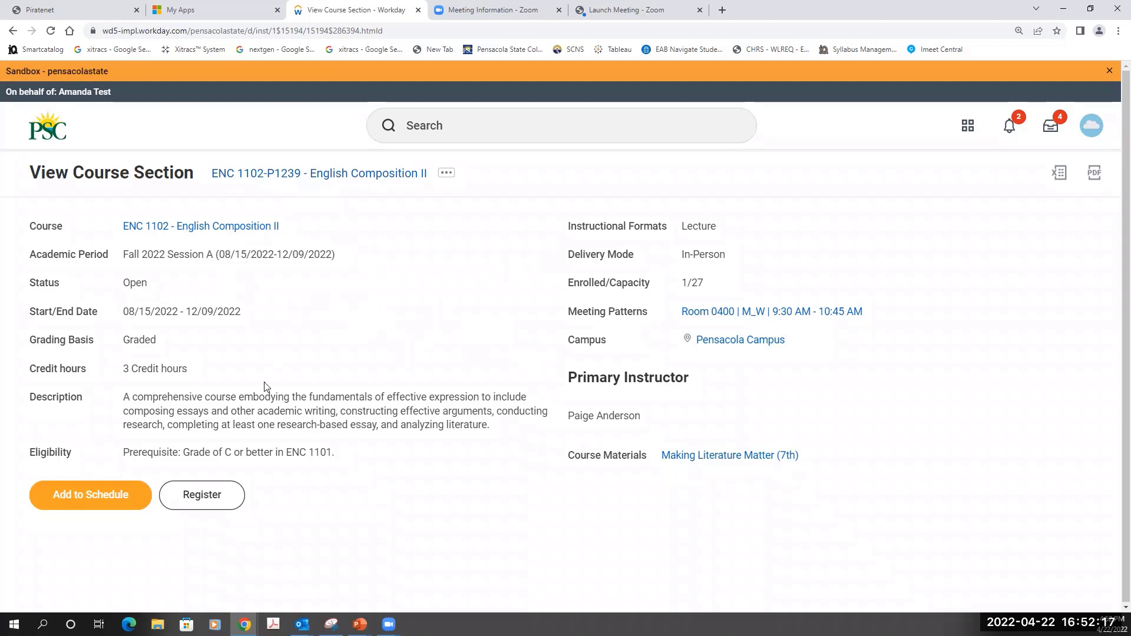
{"action": "left_click", "coordinate": [208, 498]}
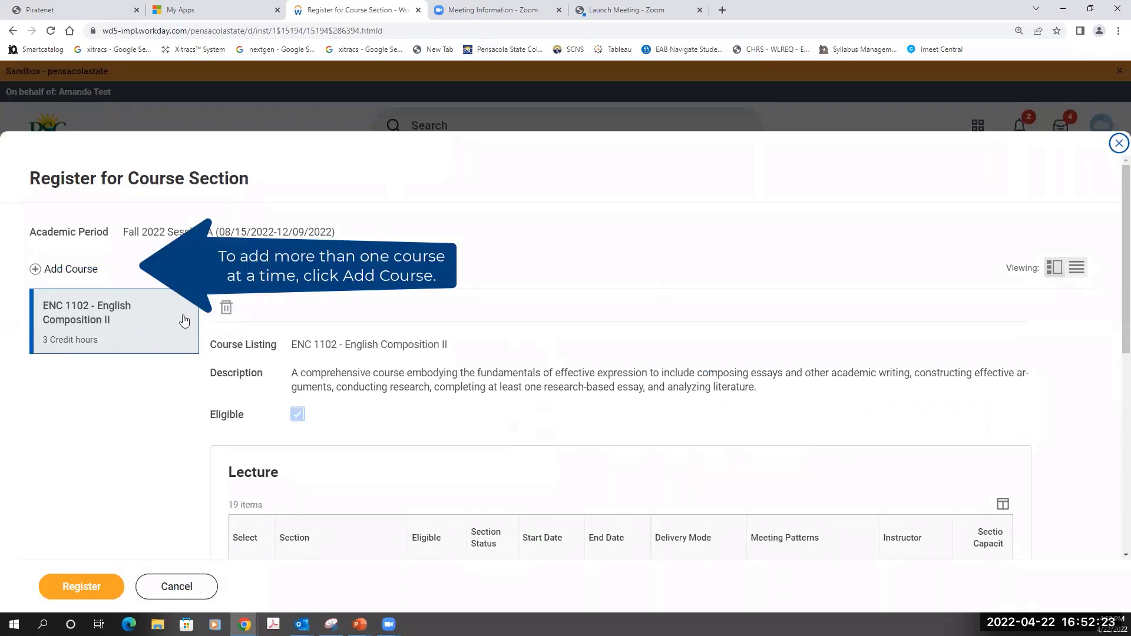
Confirm ENC 1102-P1239 is selected in the Lecture table and submit the registration
{"action": "scroll", "coordinate": [559, 312], "scroll_direction": "down", "scroll_amount": 6}
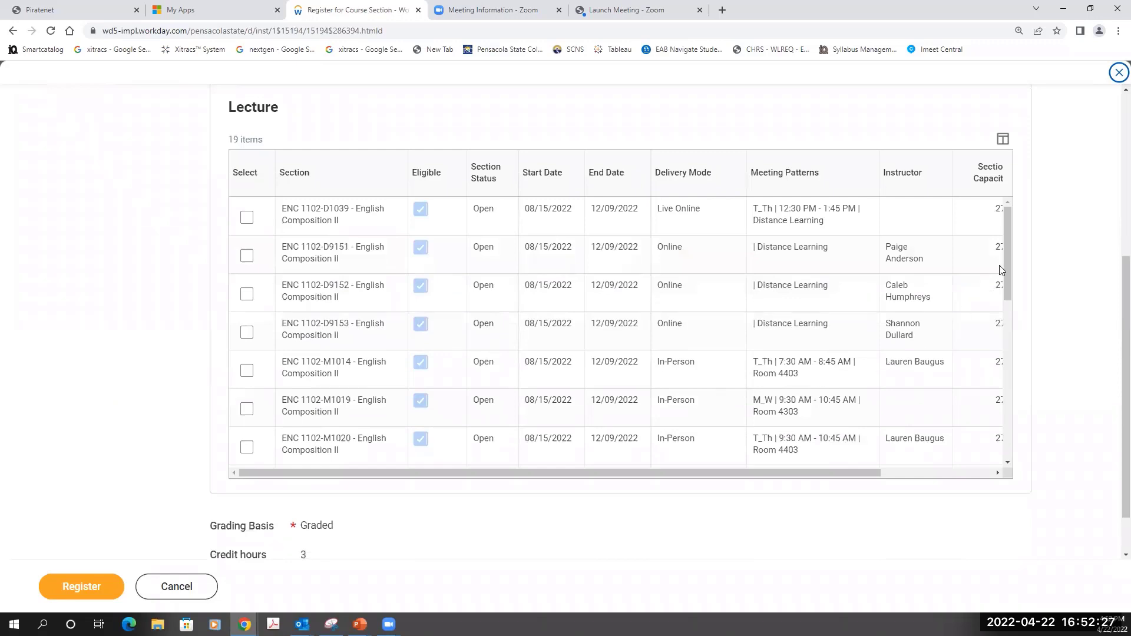
{"action": "scroll", "coordinate": [1006, 270], "scroll_direction": "down", "scroll_amount": 5}
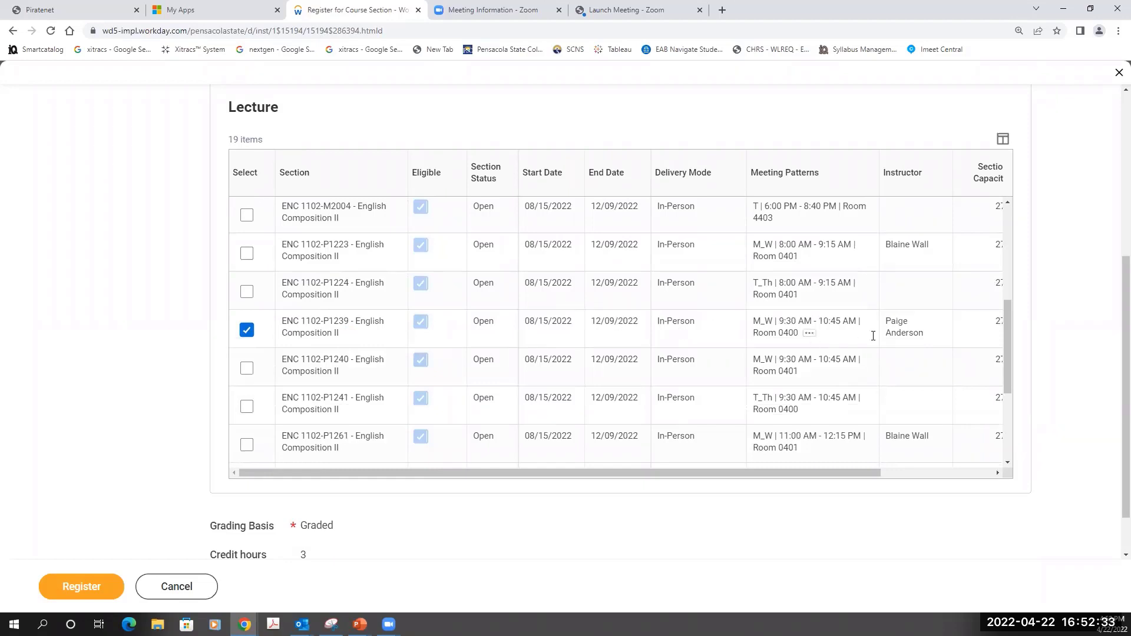
{"action": "left_click", "coordinate": [82, 586]}
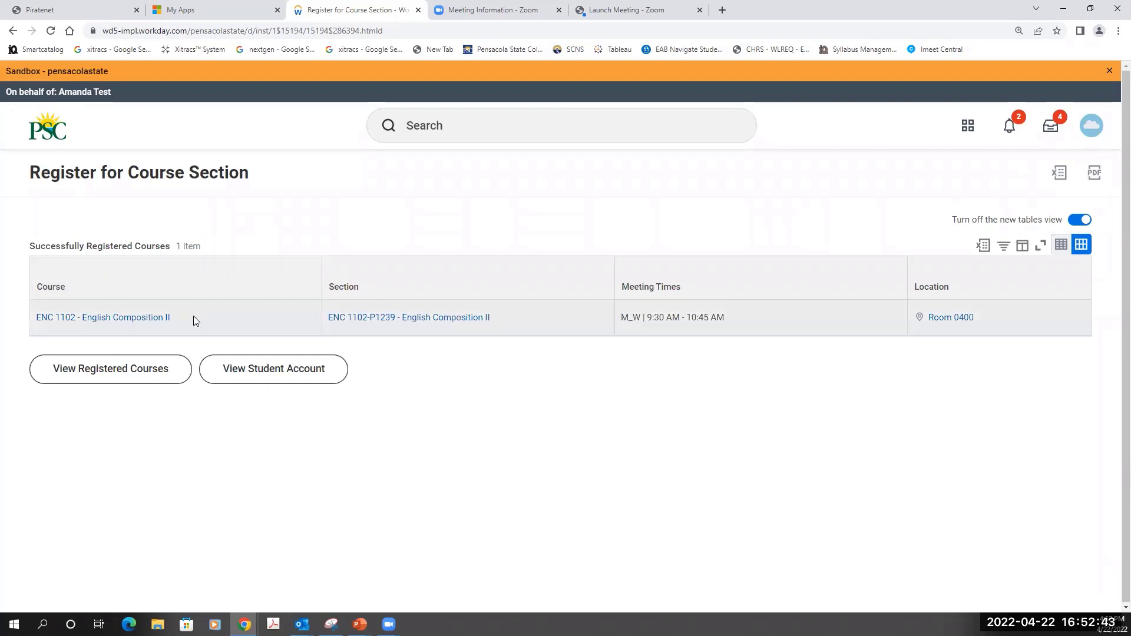
View registered courses, scrolling to see ENC 1102-P1239 listed as Registered, then switch to PowerPoint
{"action": "left_click", "coordinate": [115, 370]}
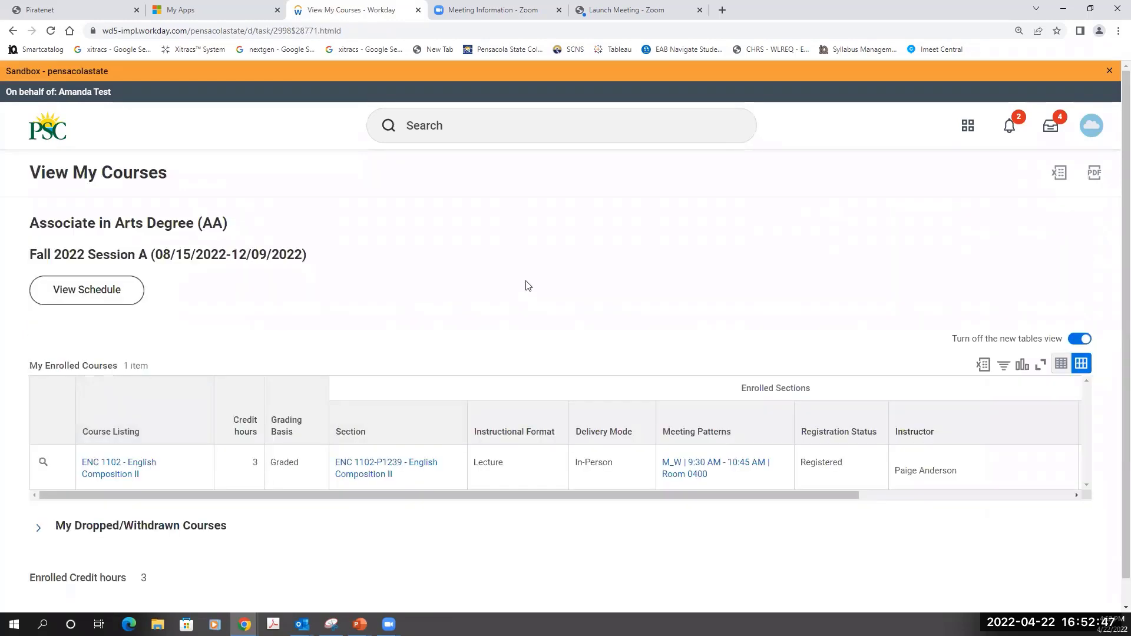
{"action": "scroll", "coordinate": [208, 477], "scroll_direction": "down", "scroll_amount": 1}
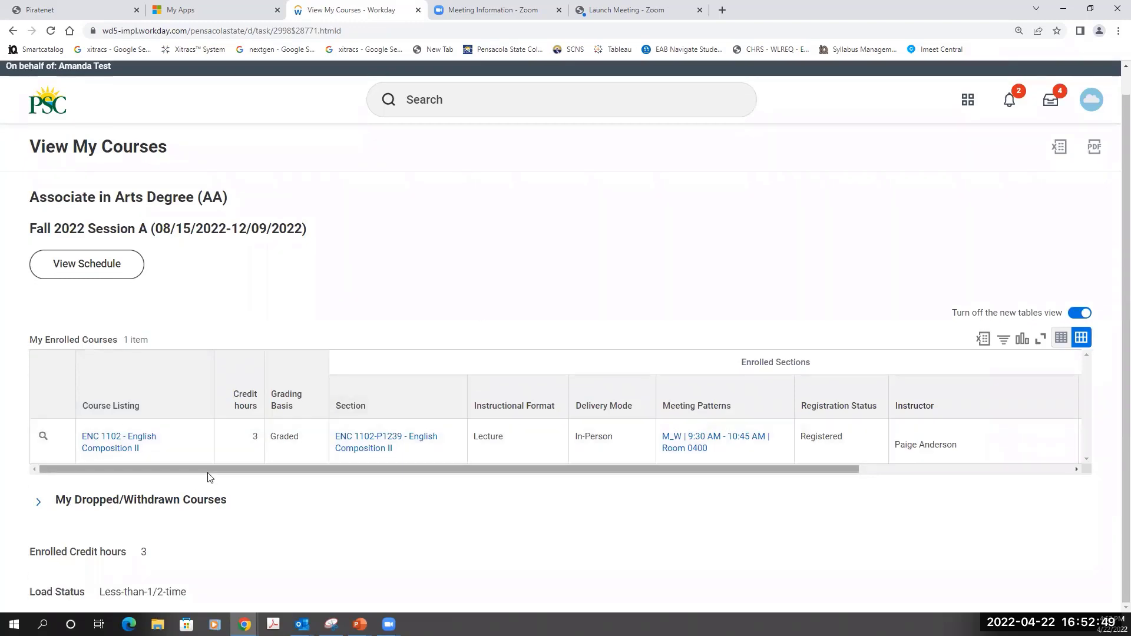
{"action": "left_click_drag", "start_coordinate": [217, 471], "coordinate": [262, 470]}
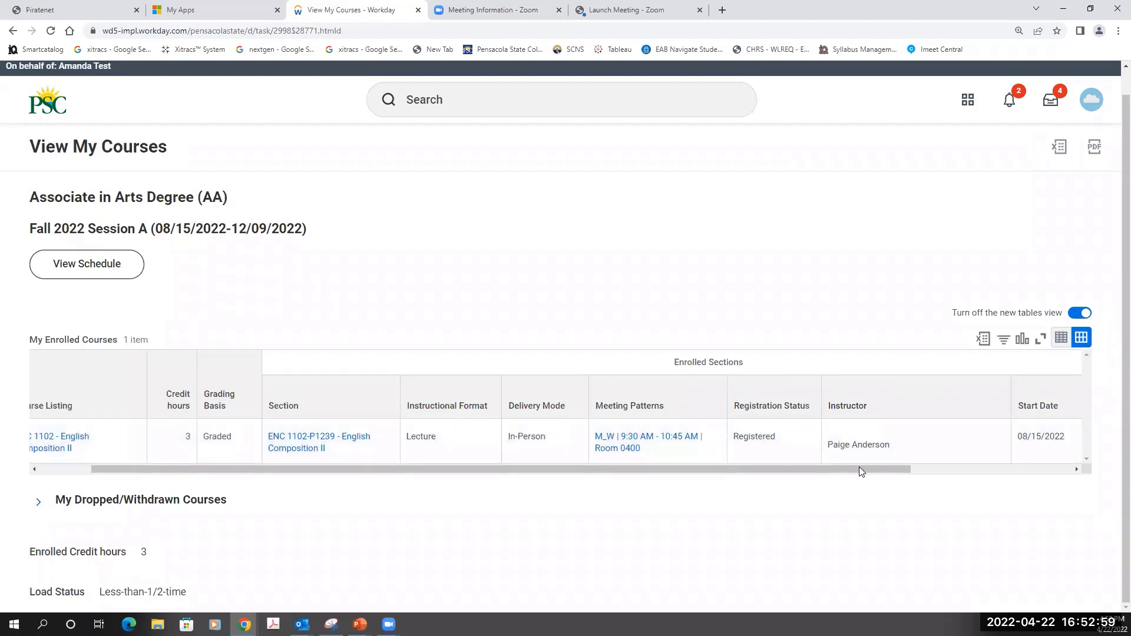
{"action": "left_click_drag", "start_coordinate": [857, 469], "coordinate": [908, 469]}
{"action": "scroll", "coordinate": [941, 458], "scroll_direction": "right", "scroll_amount": 3}
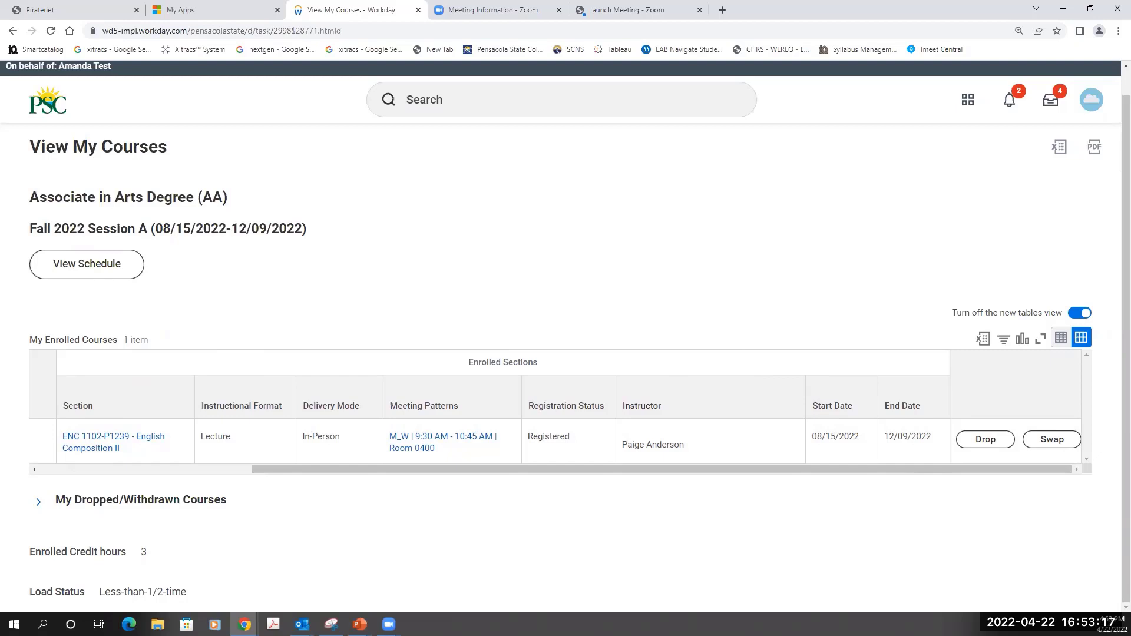
{"action": "key", "text": "alt+Tab"}
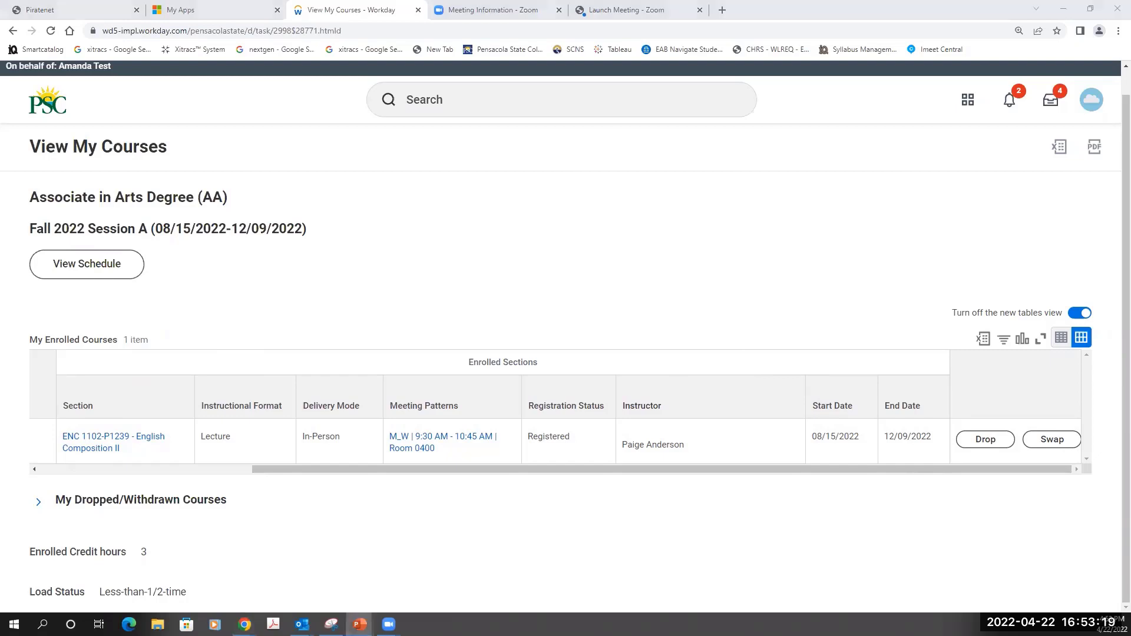